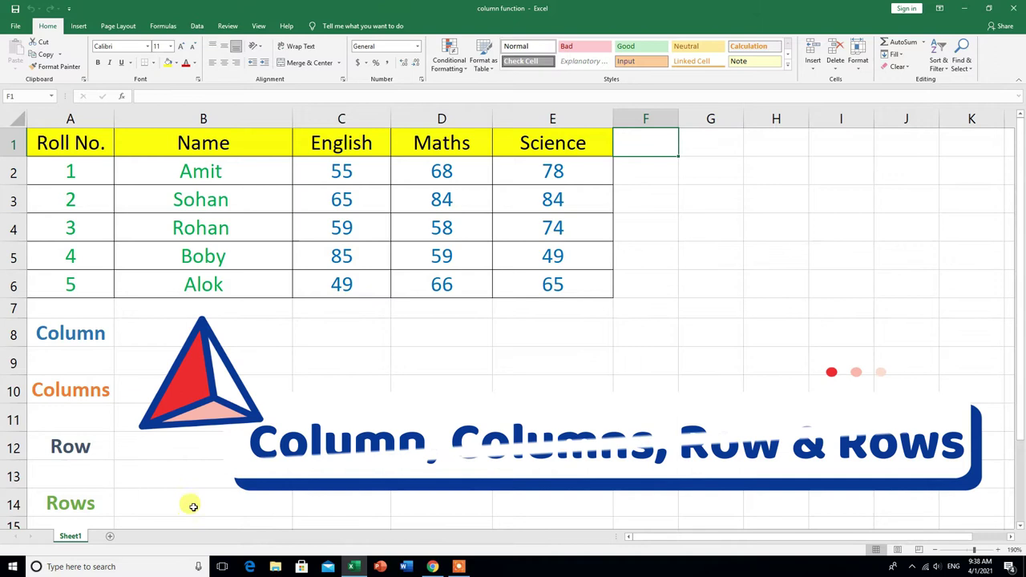
Step: Browse the Lookup & Reference functions in the Formulas library, then close the list
click(165, 26)
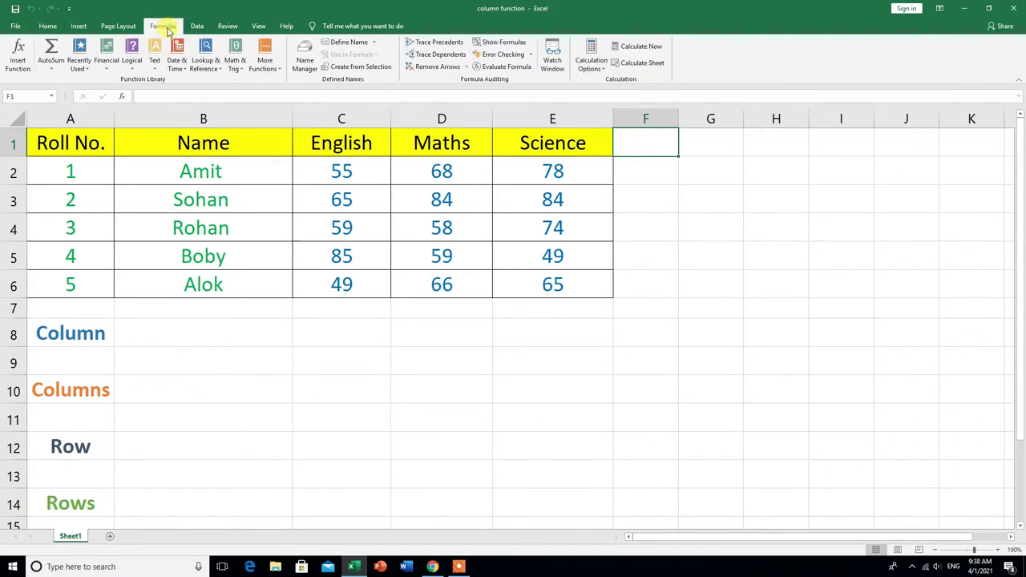
click(222, 72)
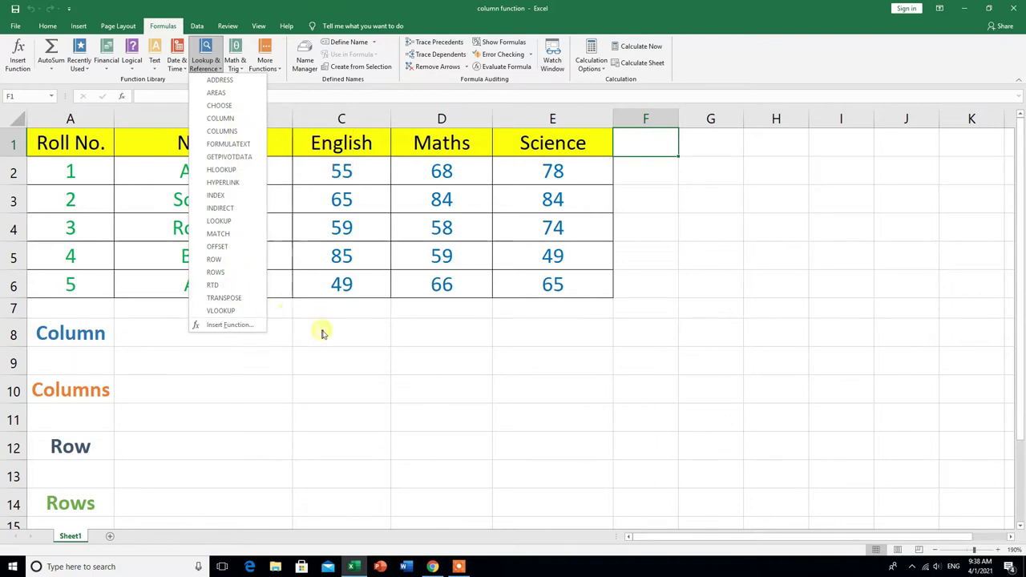
click(103, 342)
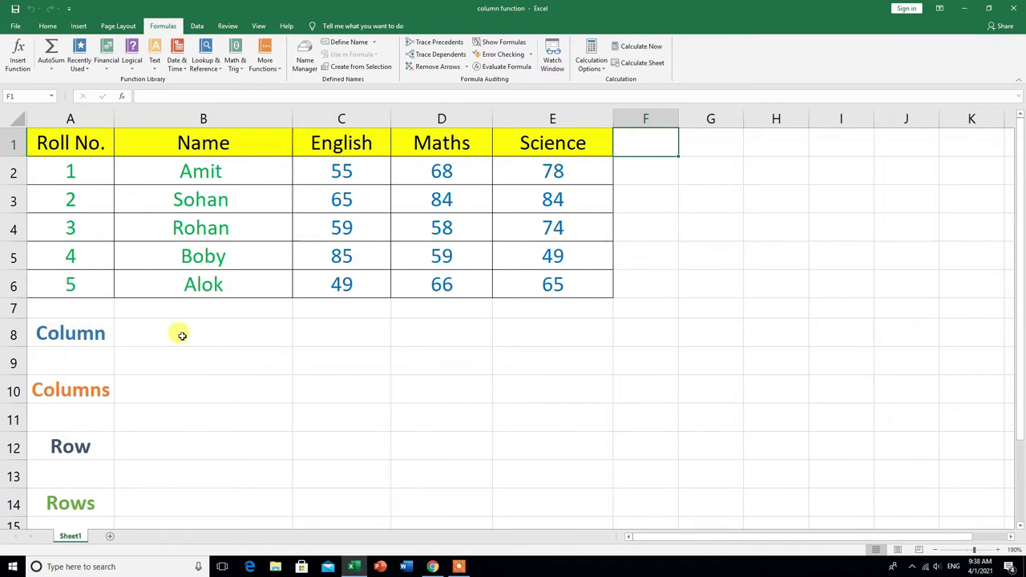
Step: Enter =COLUMN() in cell B8 so it returns 2
click(182, 335)
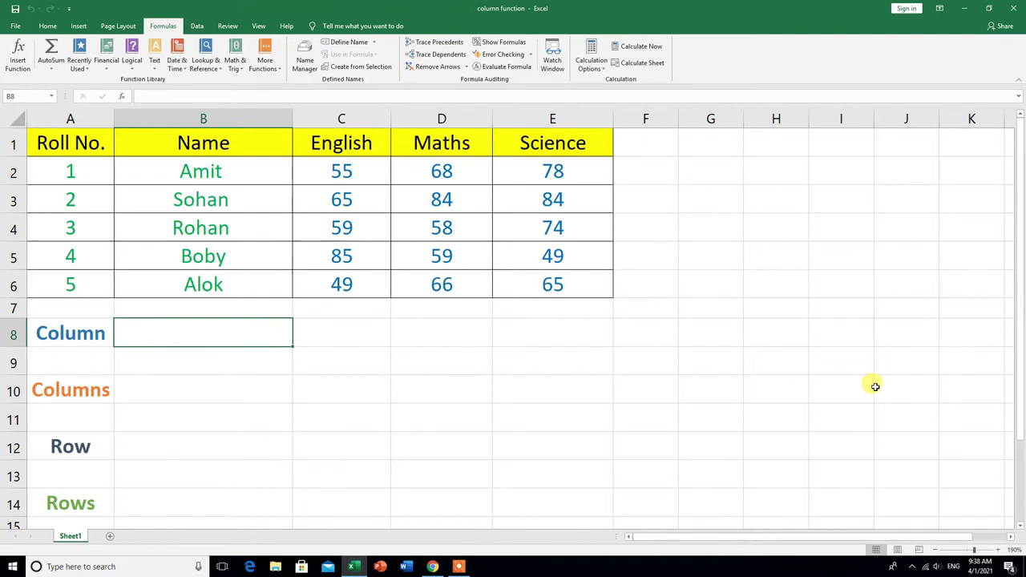
text(=)
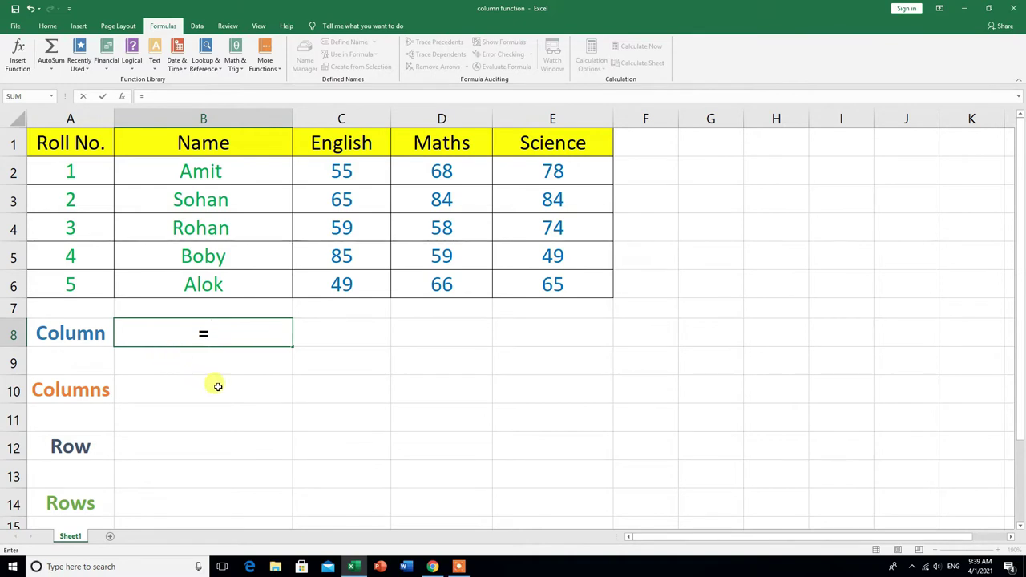
text(col)
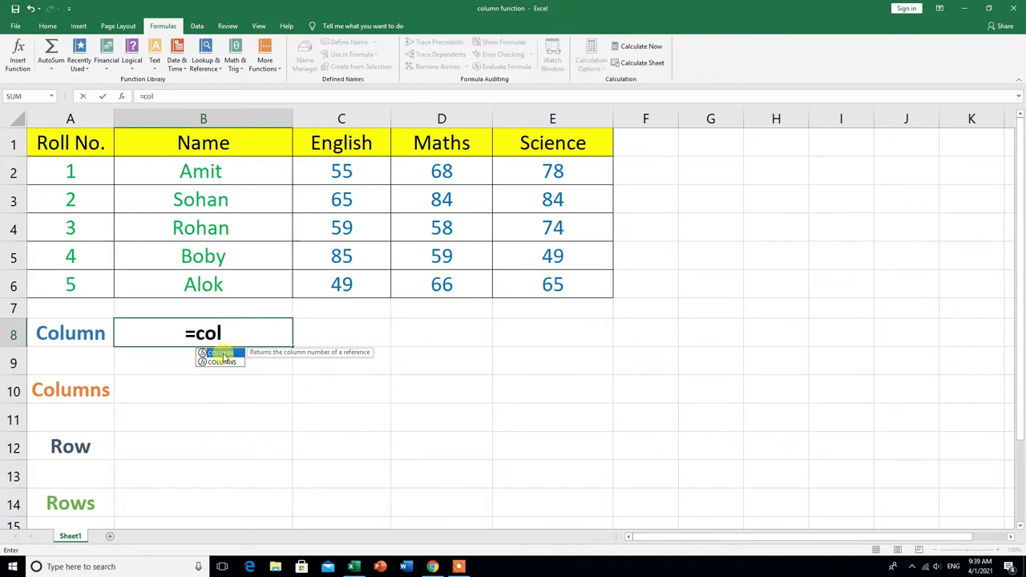
double_click(222, 354)
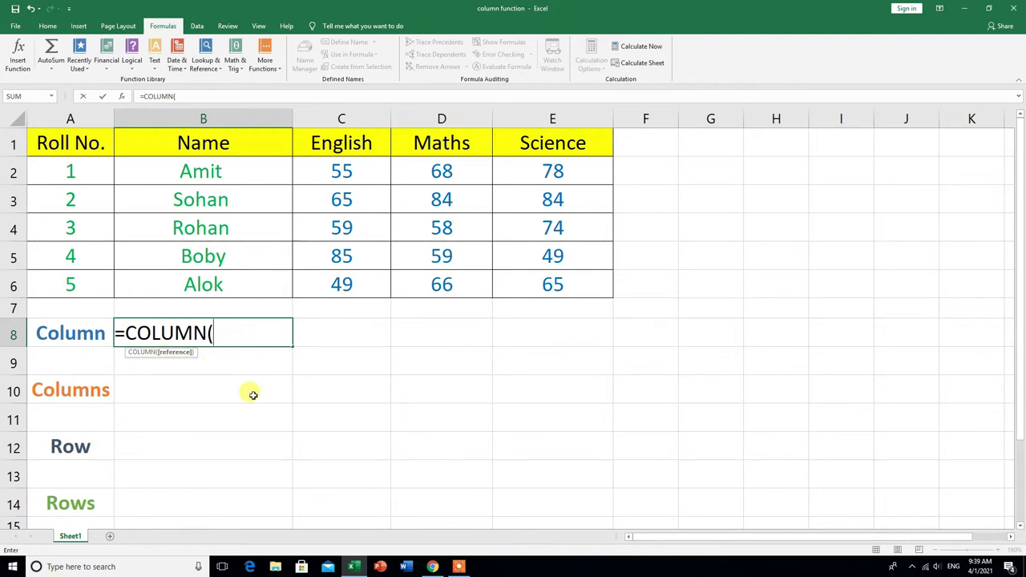
text())
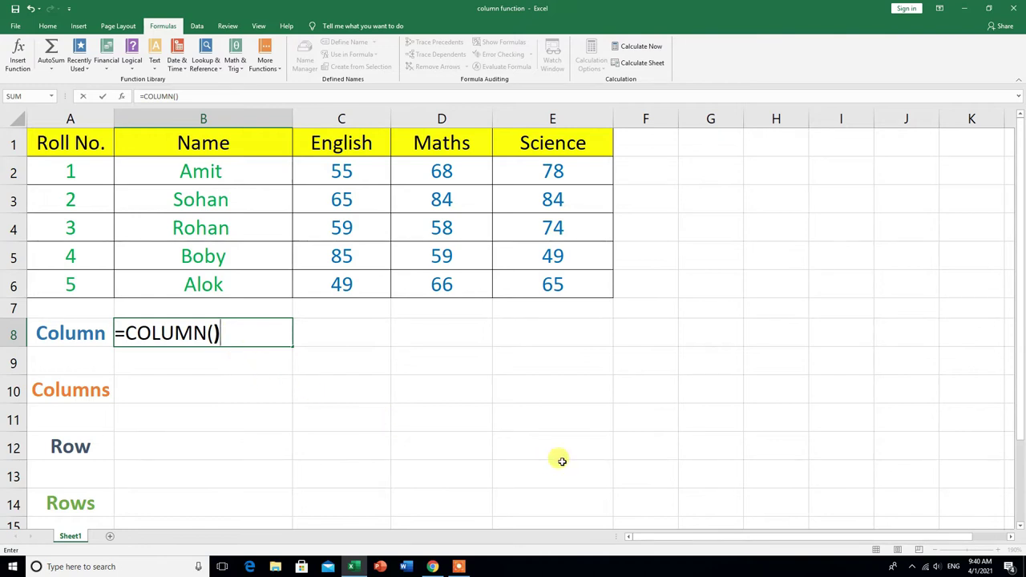
key(Return)
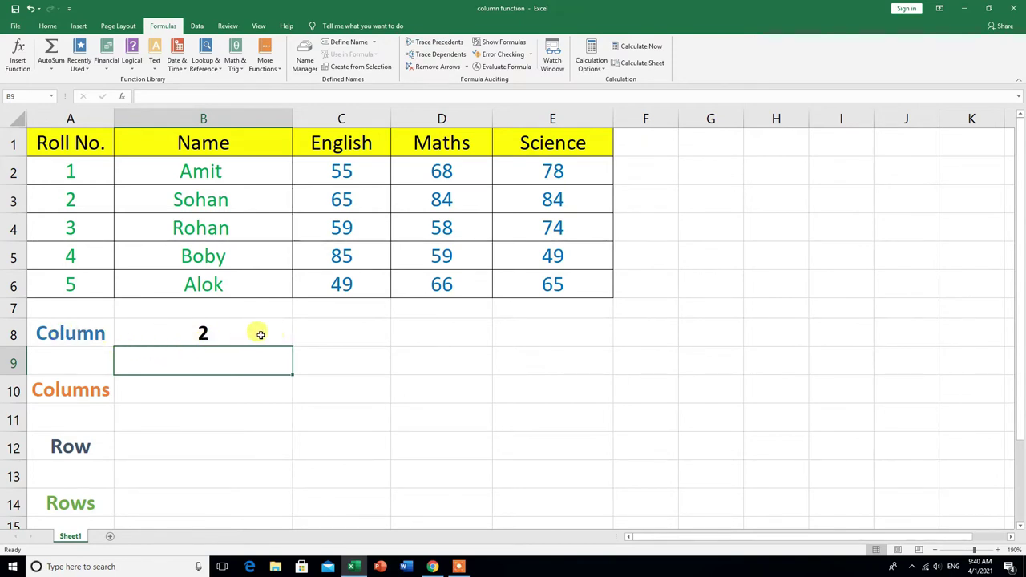
click(252, 332)
Step: Change B8's formula to =COLUMN(E2) so it displays 5
double_click(252, 331)
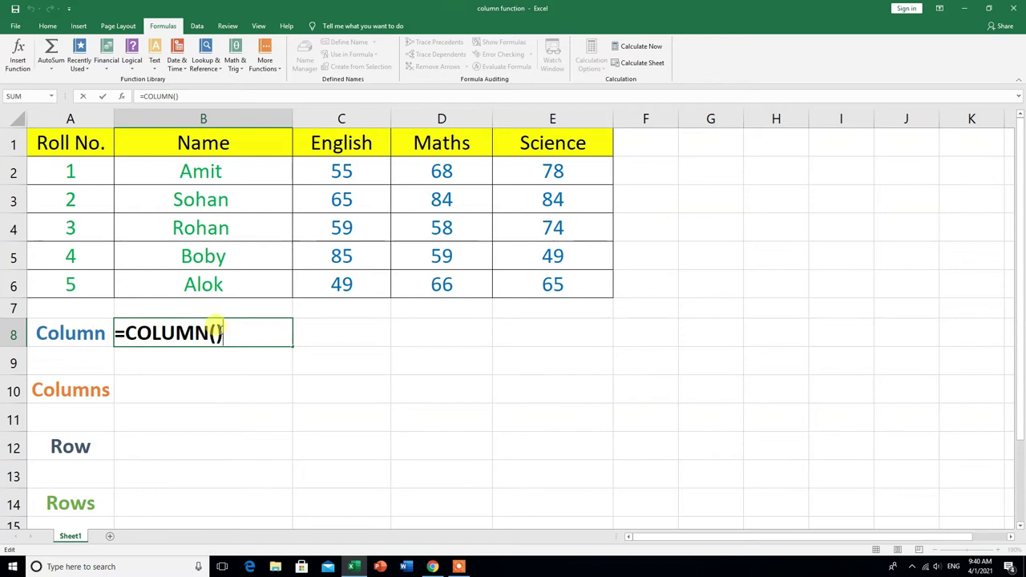
click(215, 331)
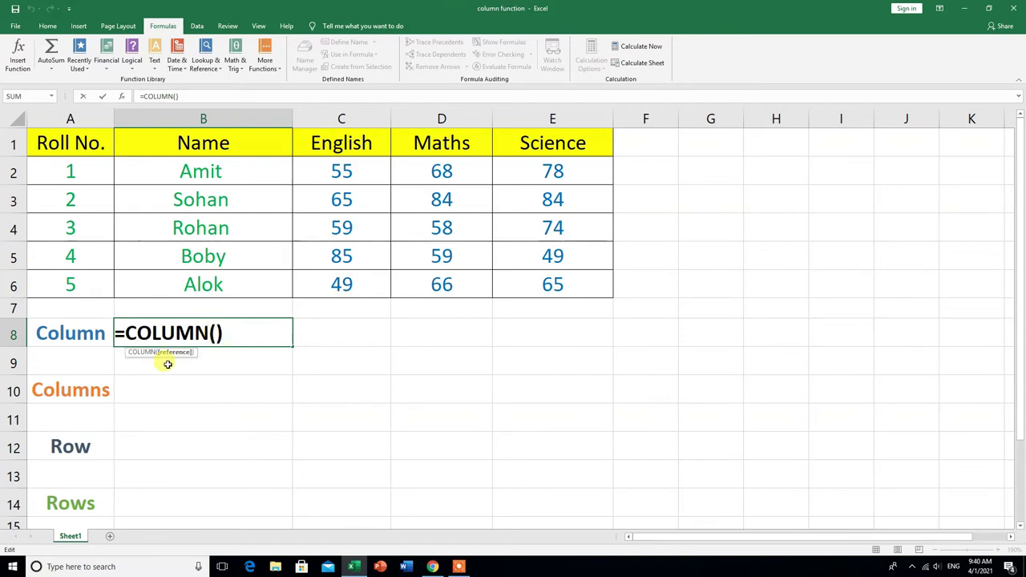
click(553, 171)
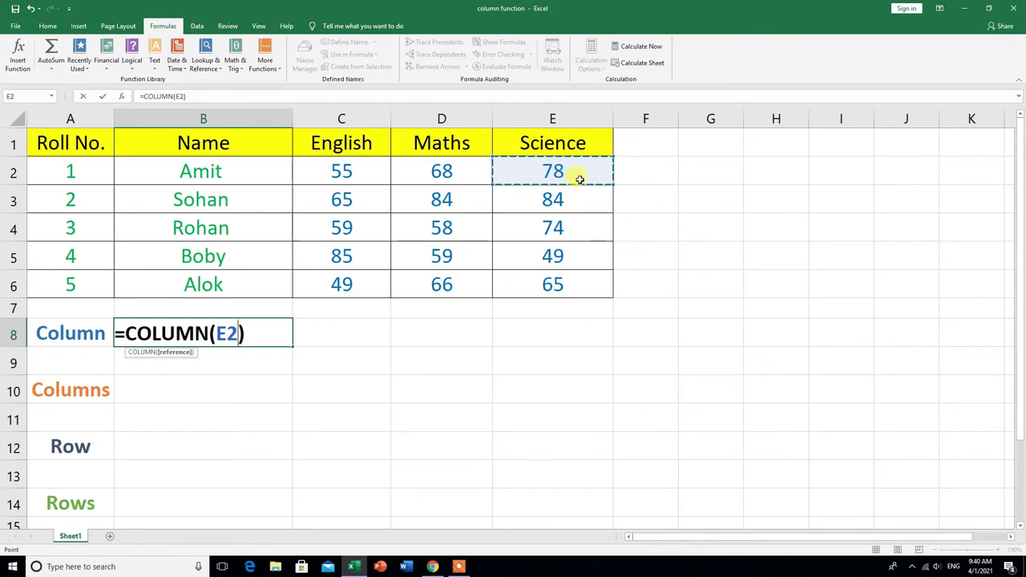
click(262, 331)
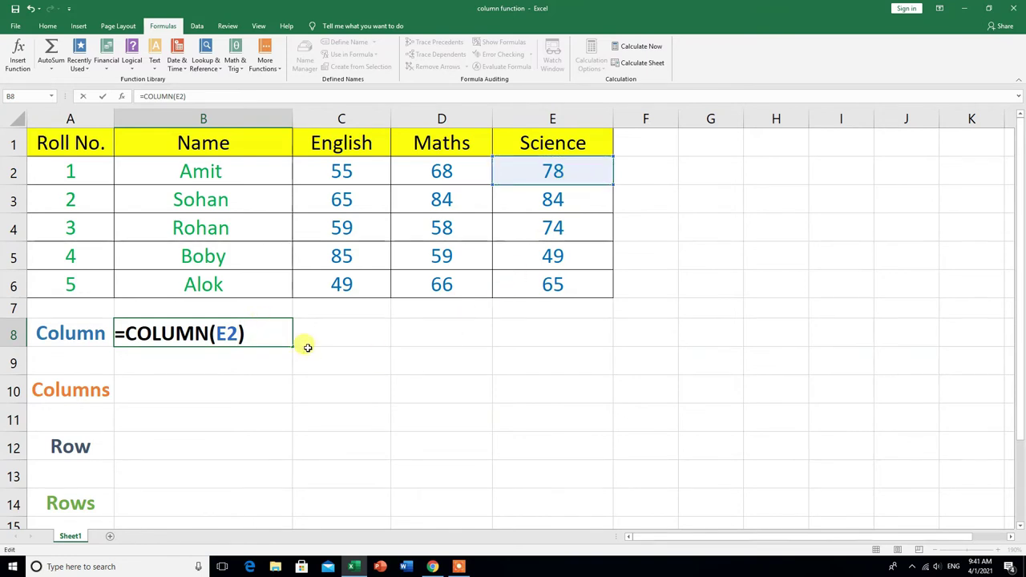
key(Return)
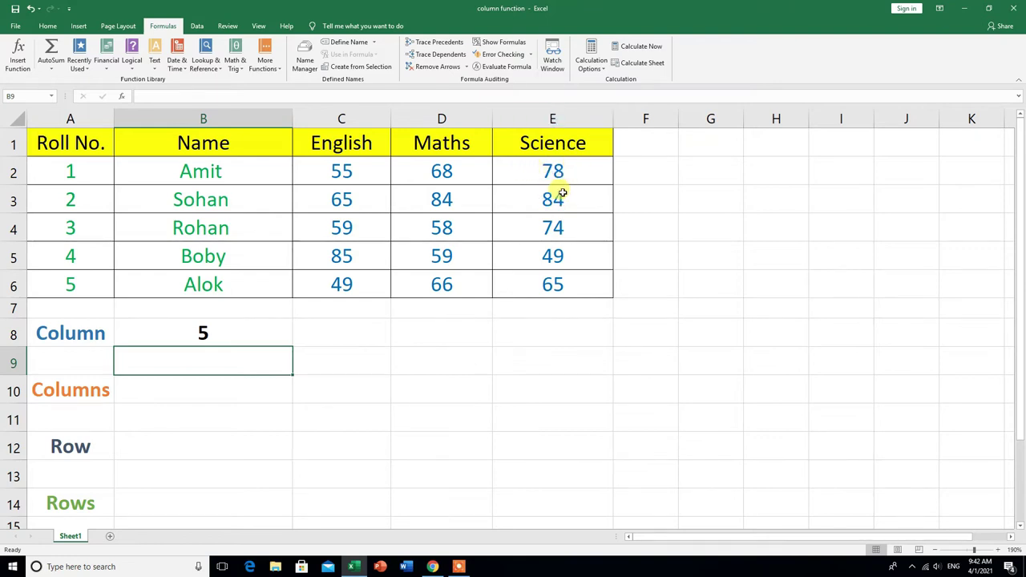
key(Return)
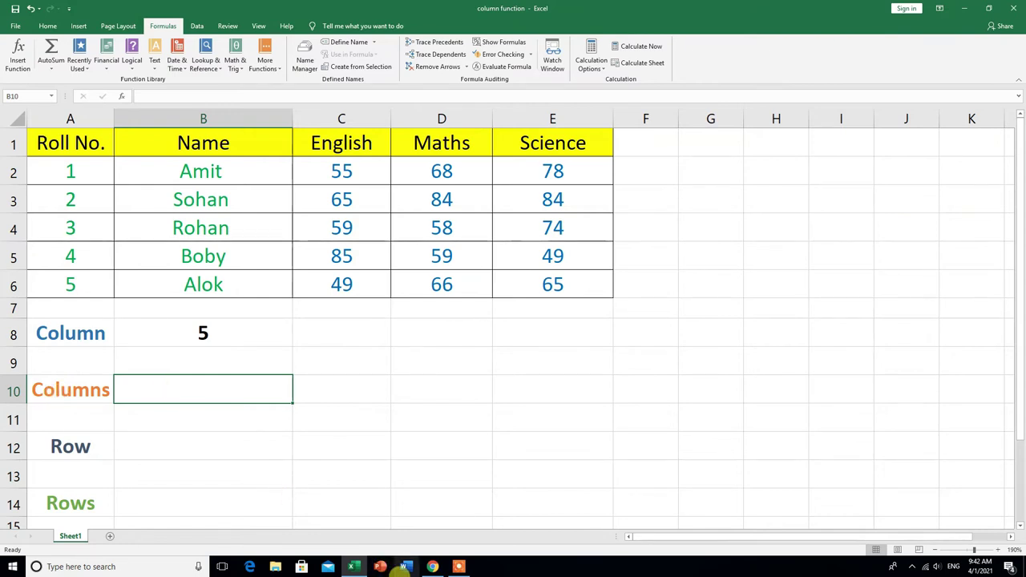
Step: Enter =COLUMNS(C1:E1) in B10, counting the 3 subject columns
text(=)
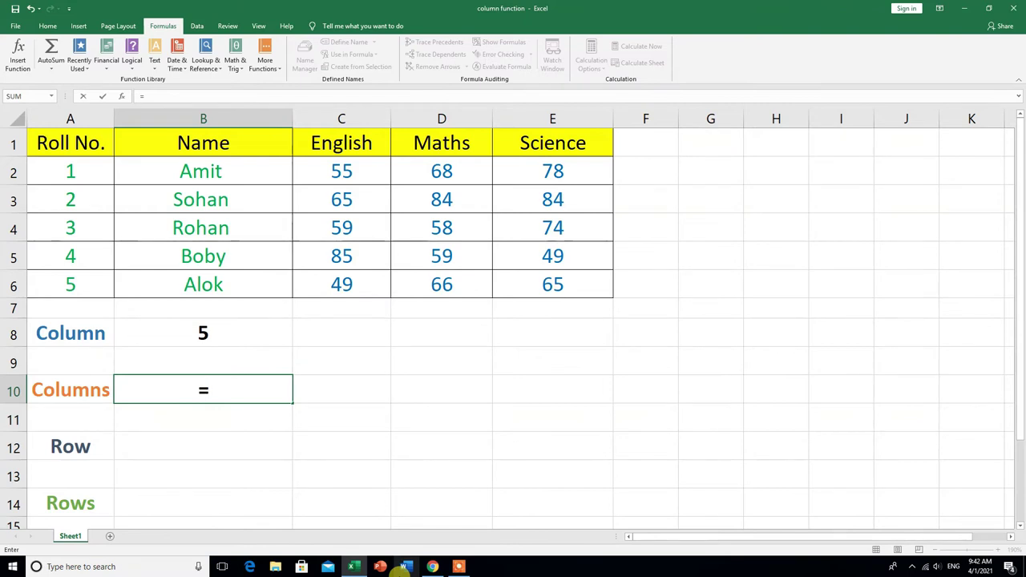
text(col)
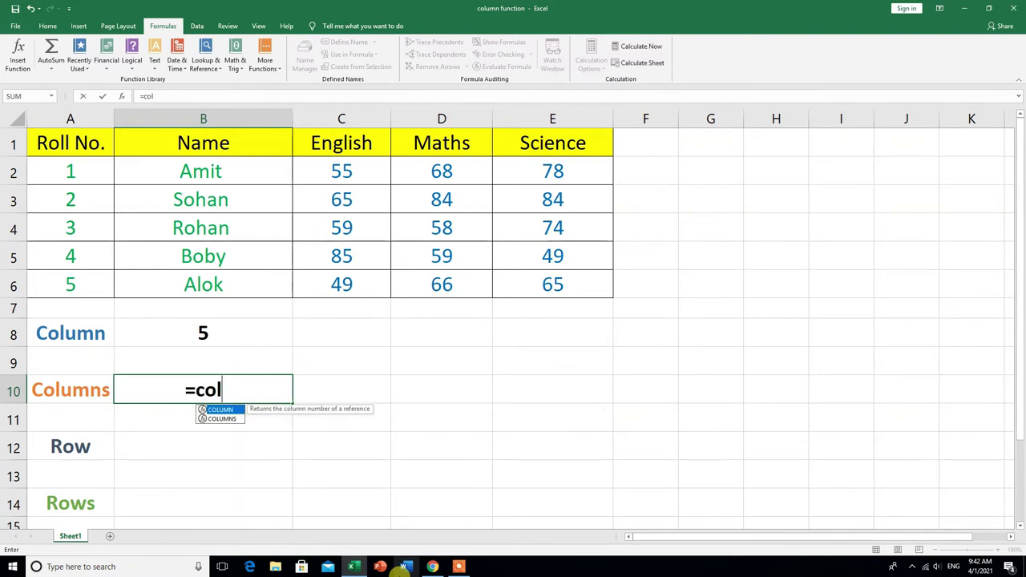
double_click(228, 418)
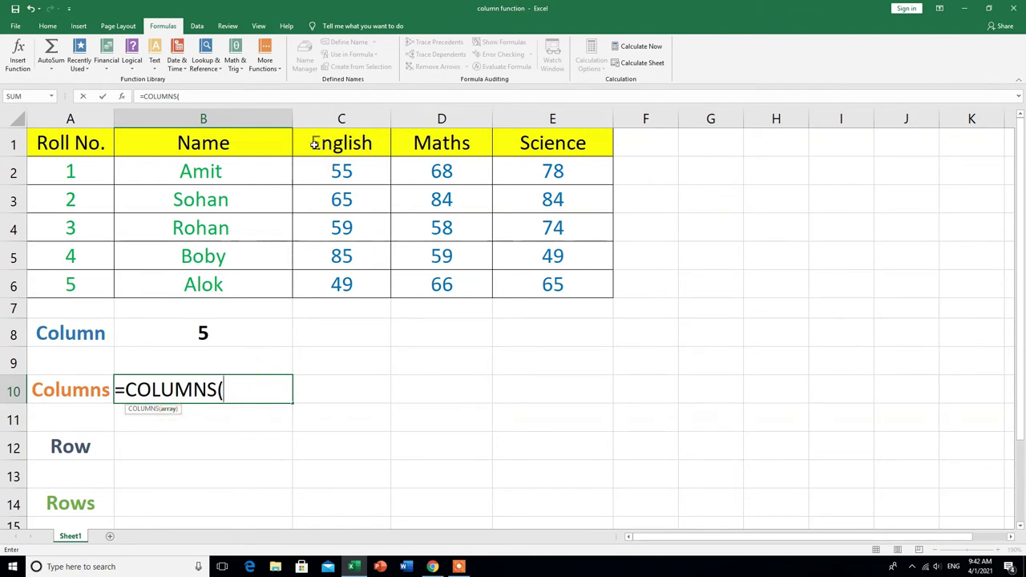
drag(309, 141, 513, 153)
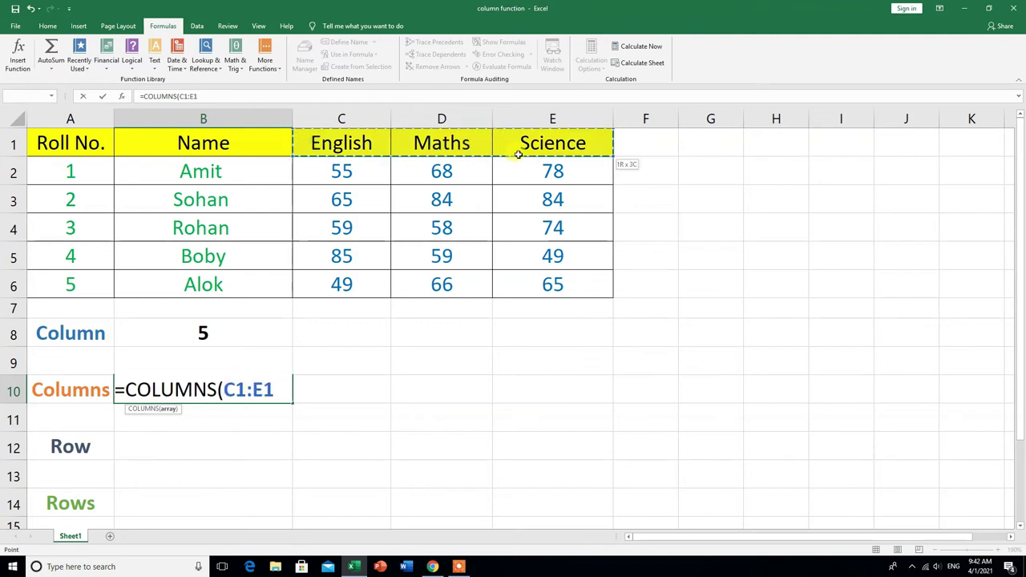
drag(352, 132, 558, 143)
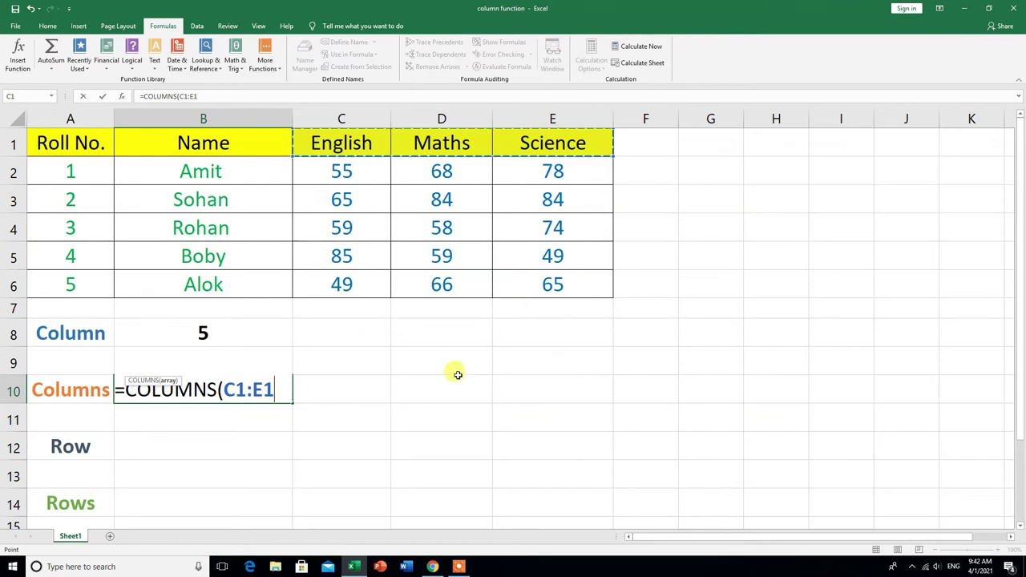
text())
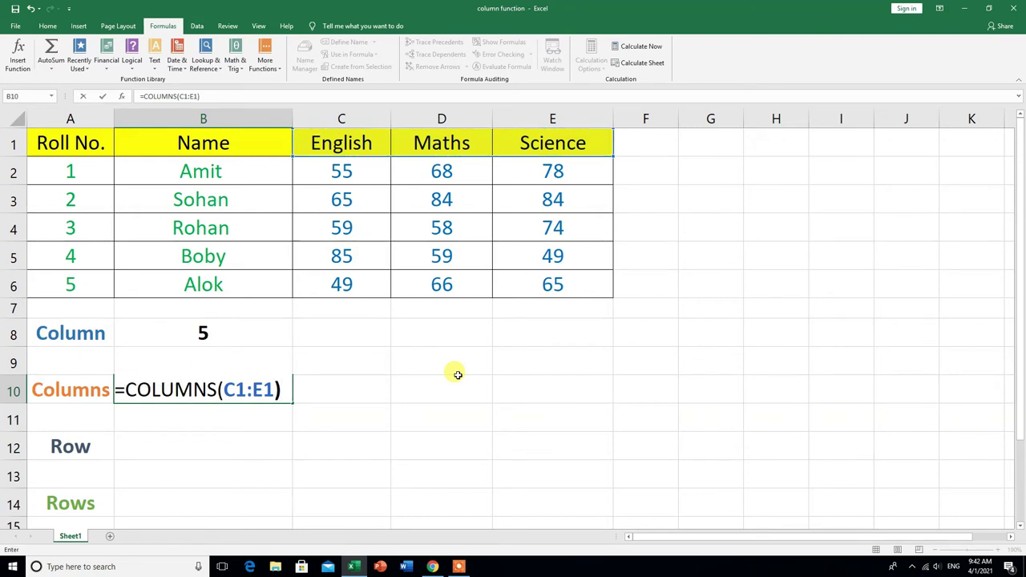
key(Return)
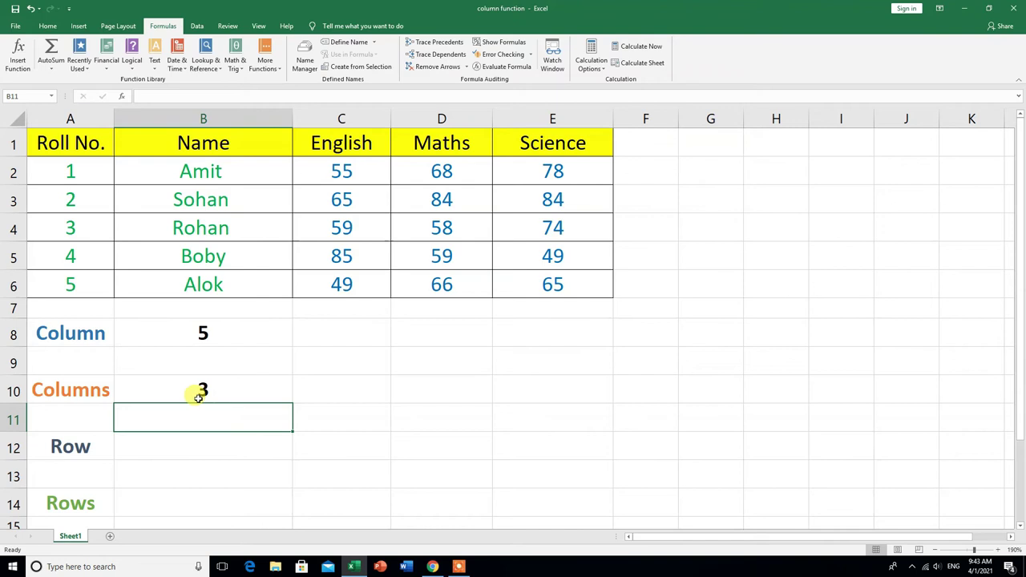
Step: Enter =ROW() in cell B12 so it shows its own row number, 12
click(120, 447)
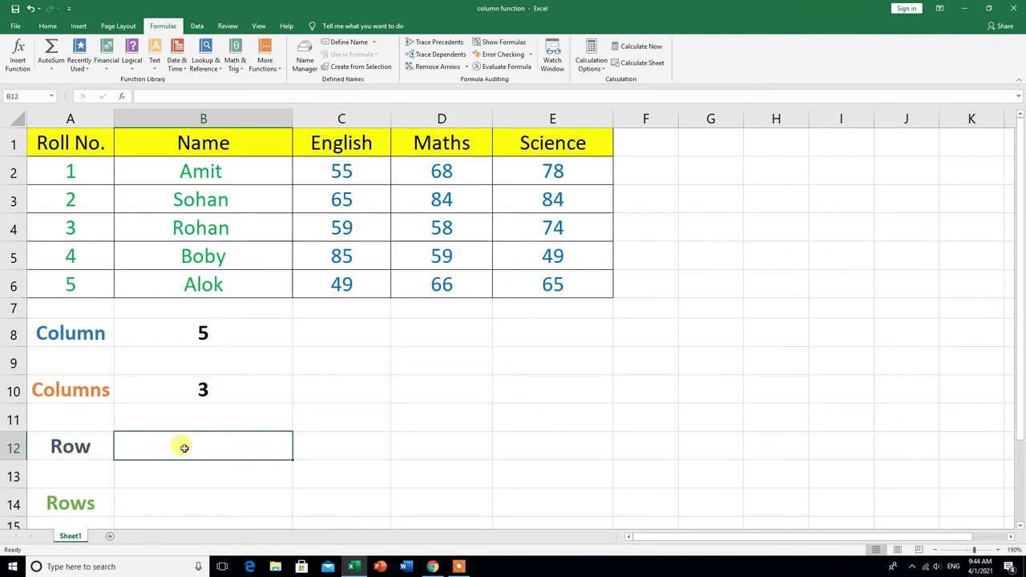
text(=)
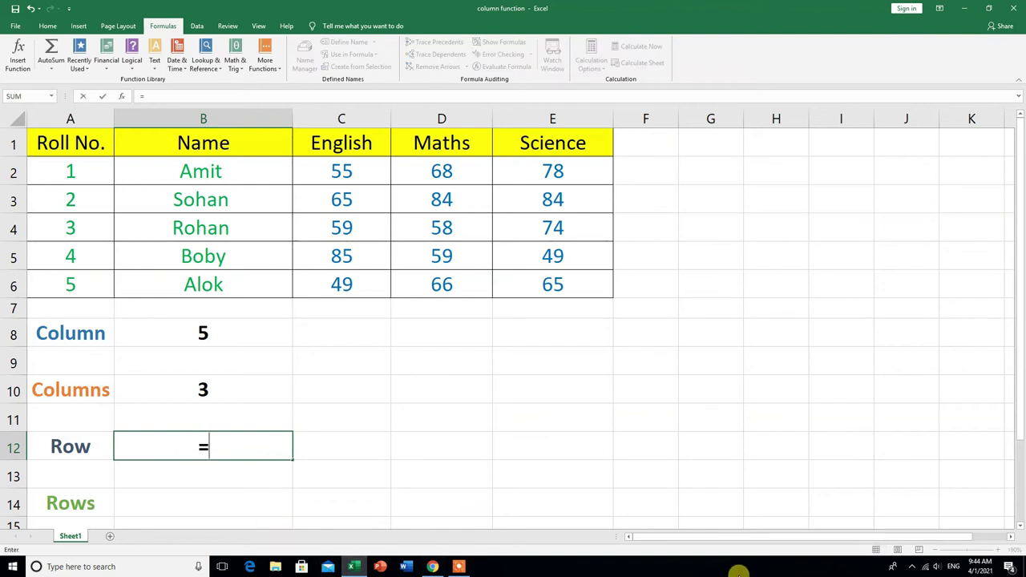
text(row)
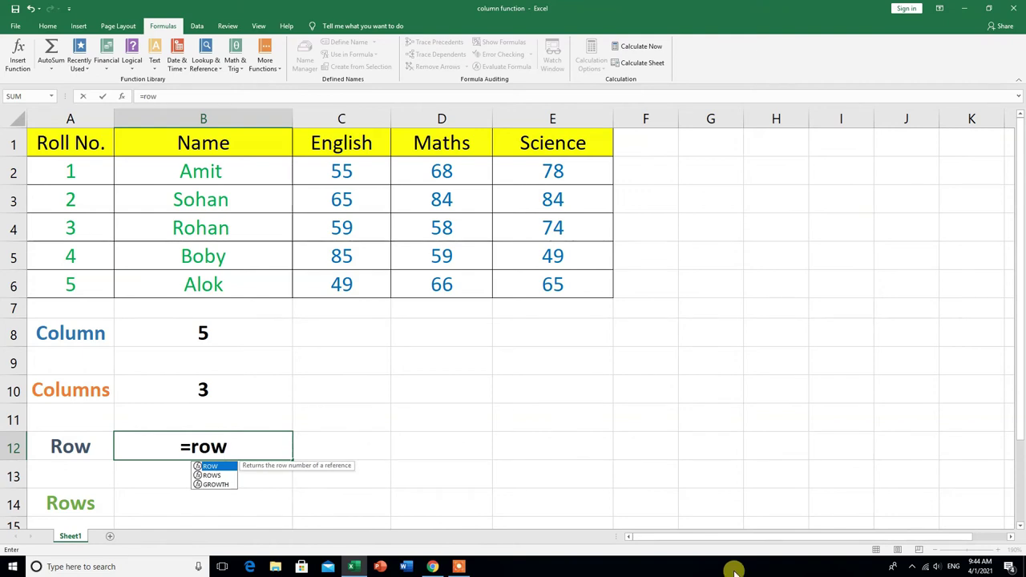
double_click(211, 466)
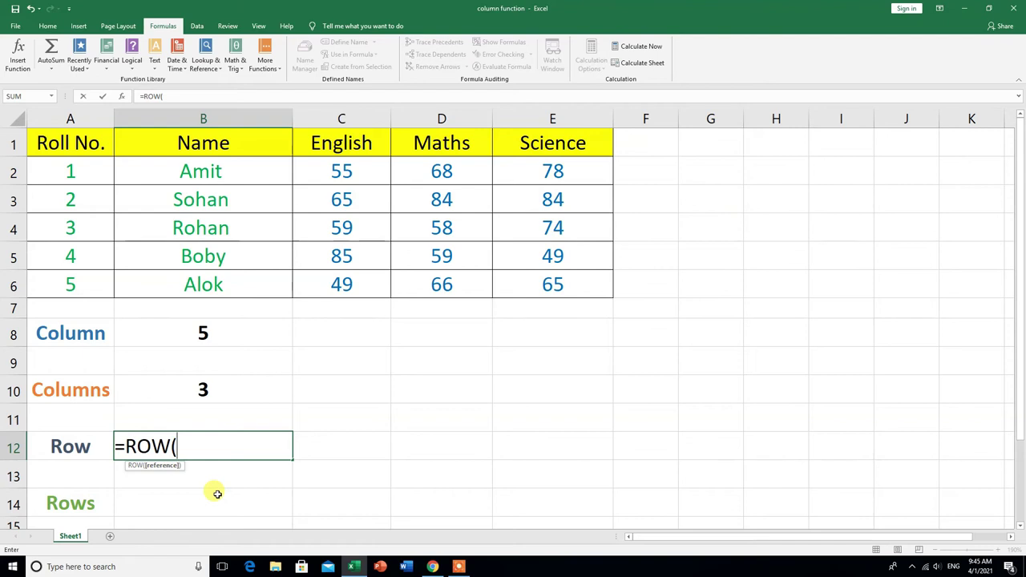
text())
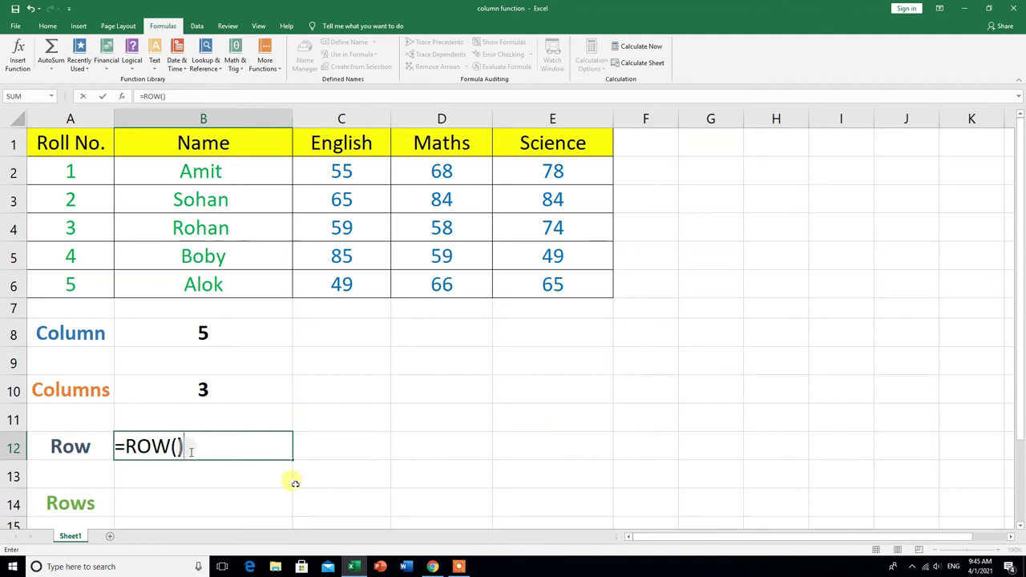
key(Return)
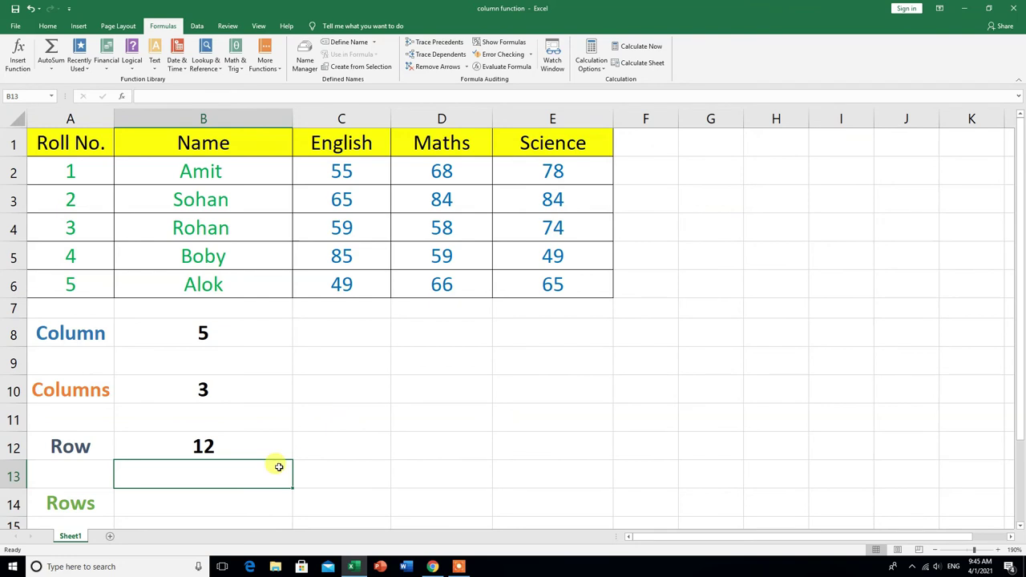
Step: Edit B12's formula to =ROW(E5) so it displays 5
double_click(231, 446)
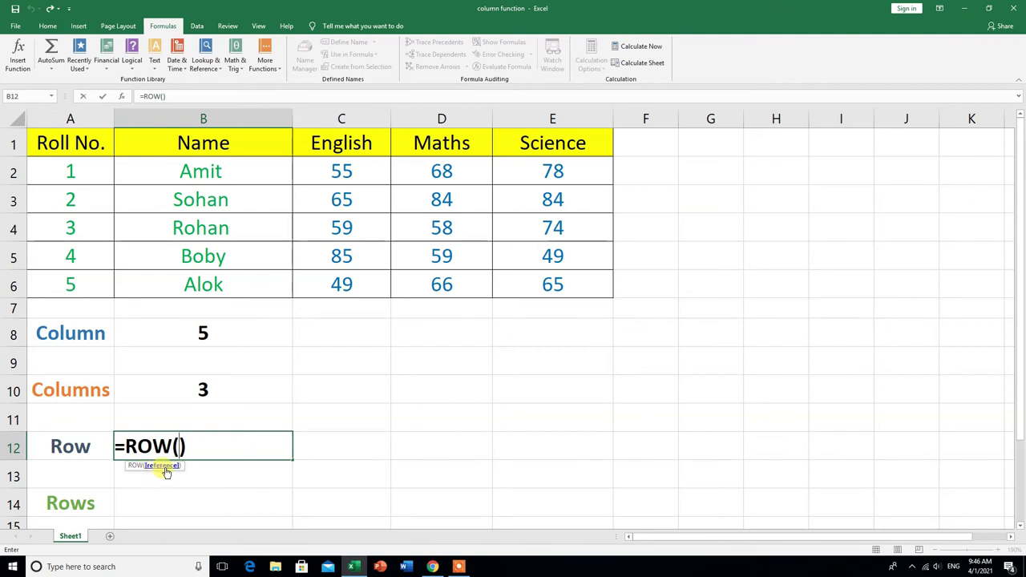
click(549, 255)
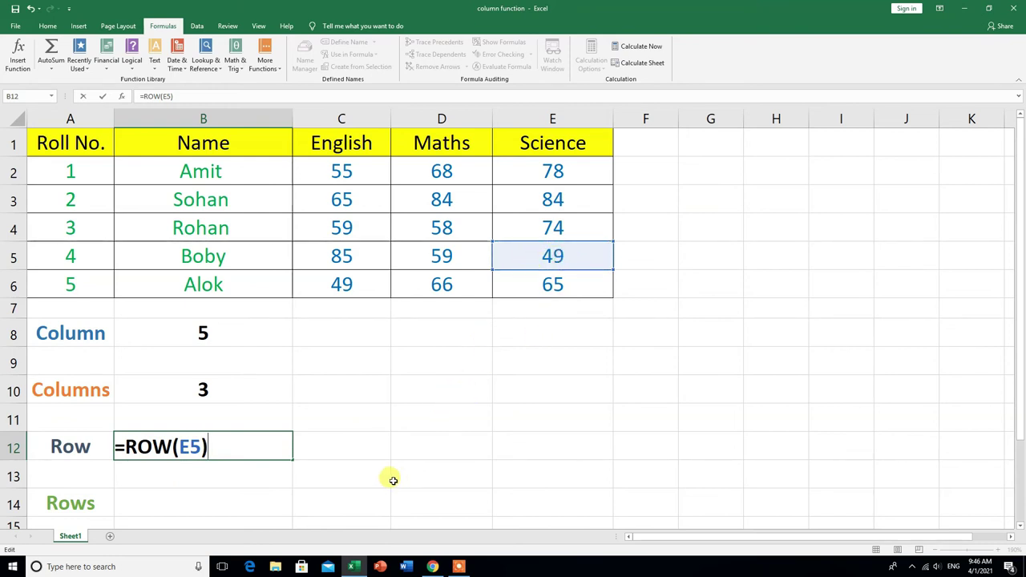
key(Return)
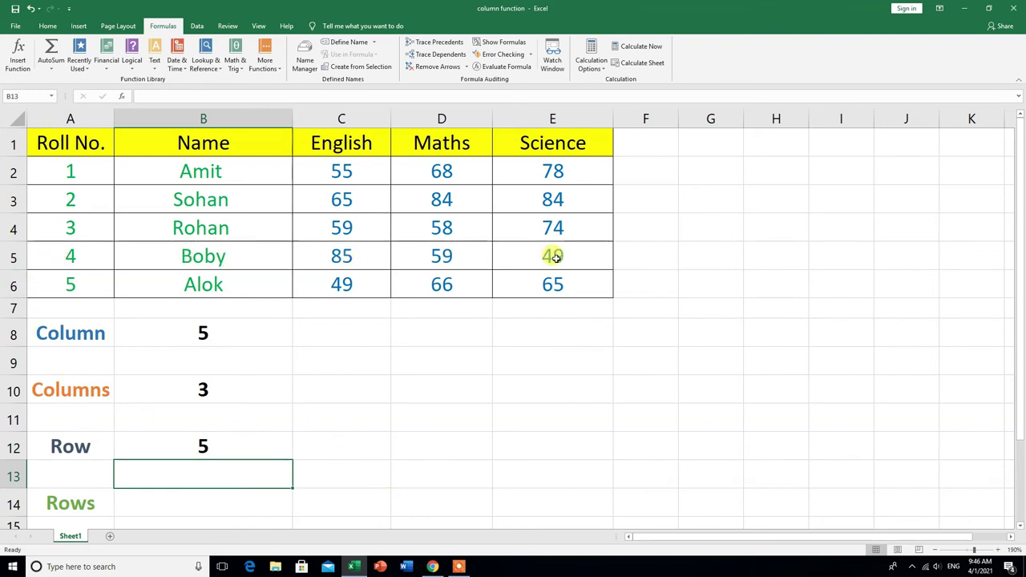
Step: Enter =ROWS(C2:C4) in cell B14 over the English marks range
click(170, 504)
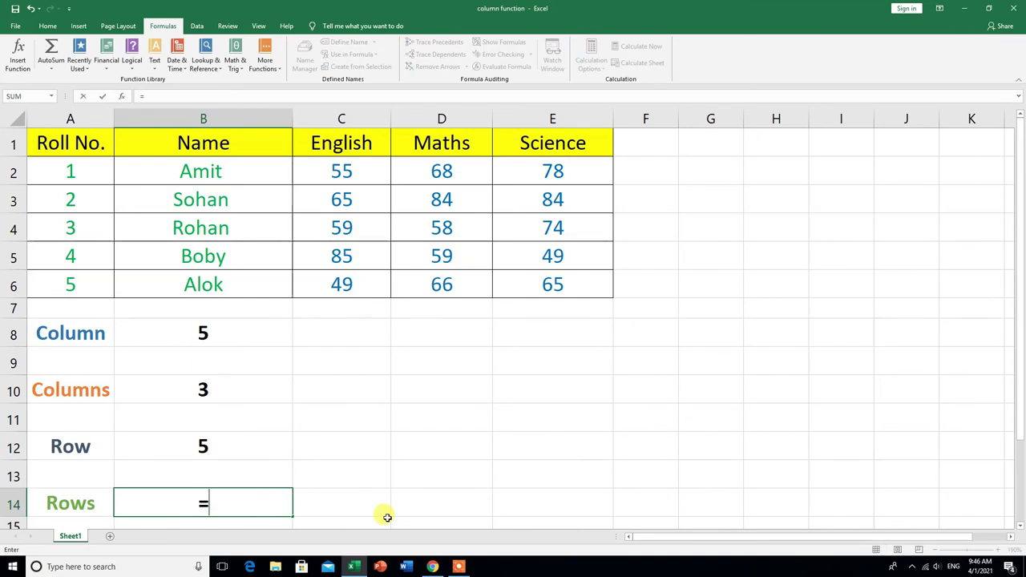
text(row)
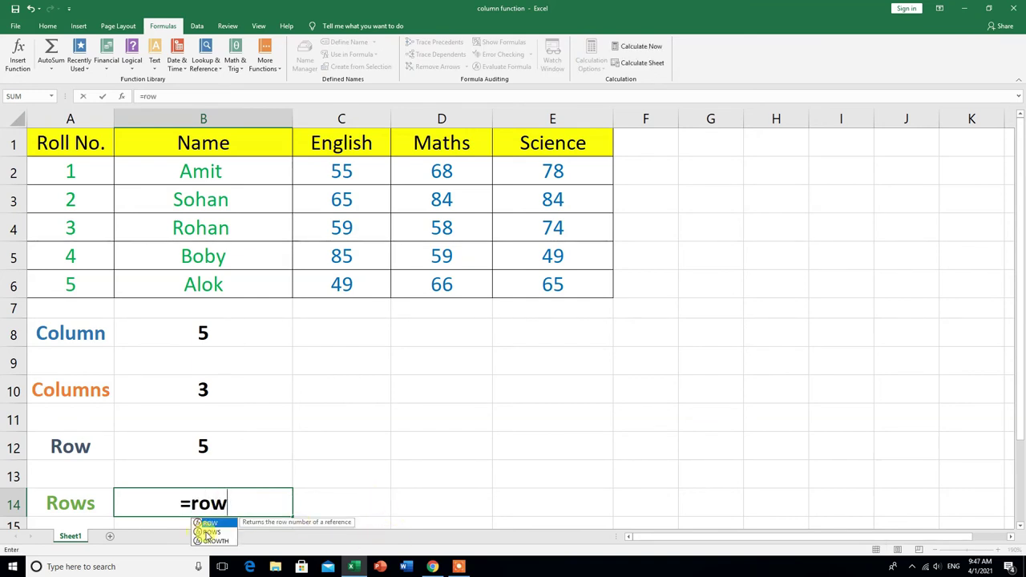
double_click(208, 532)
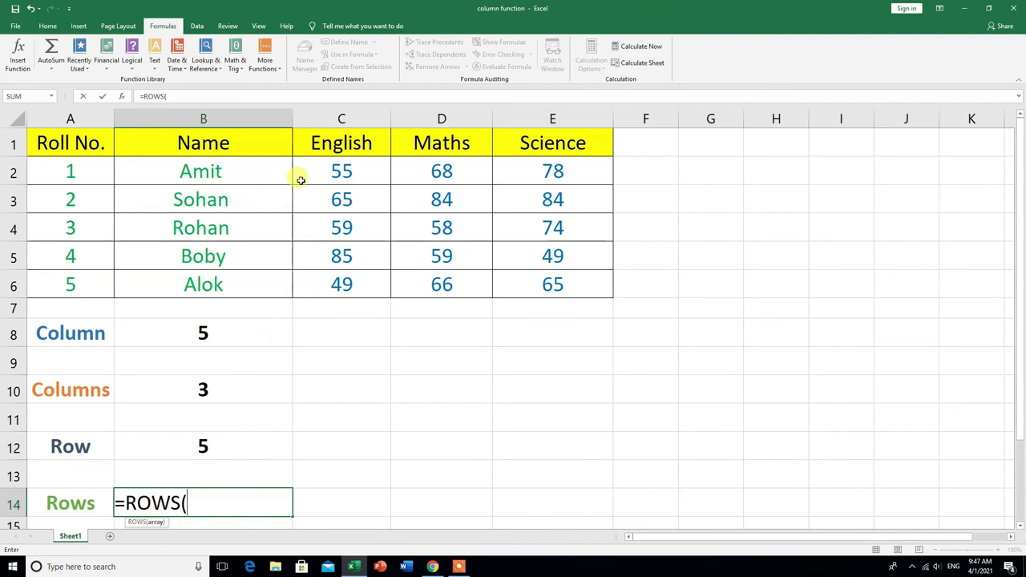
click(334, 165)
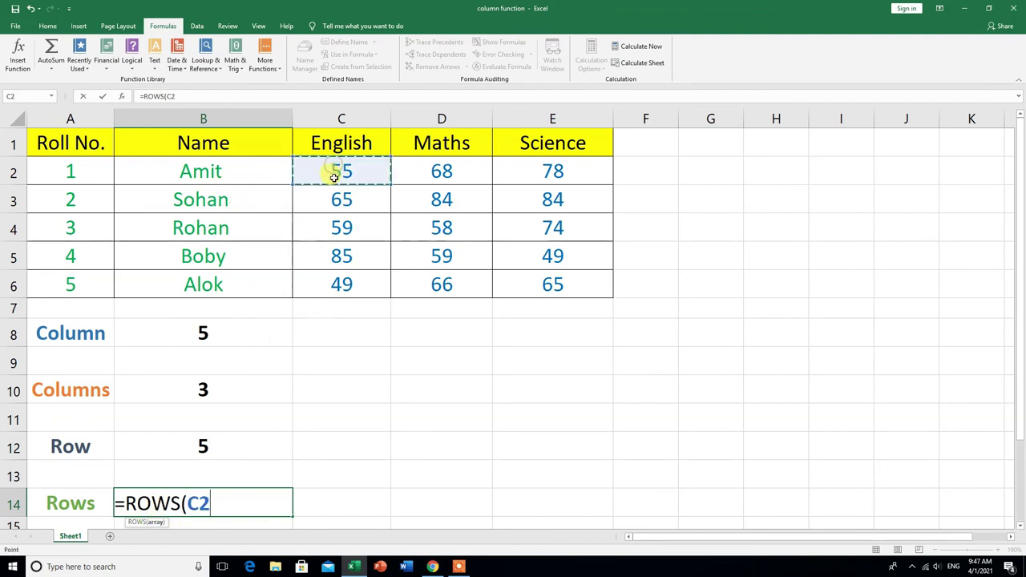
drag(333, 177, 339, 223)
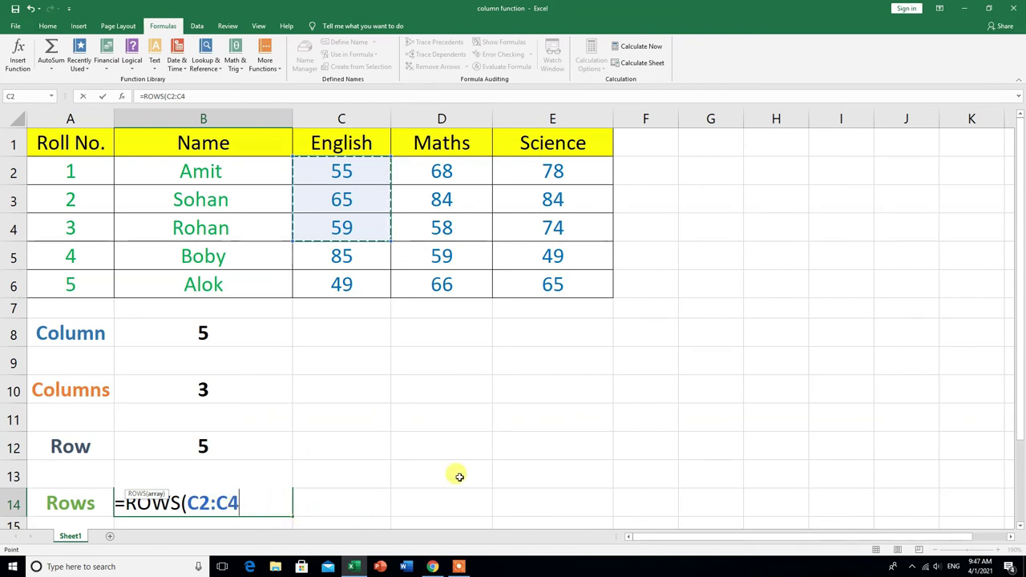
text())
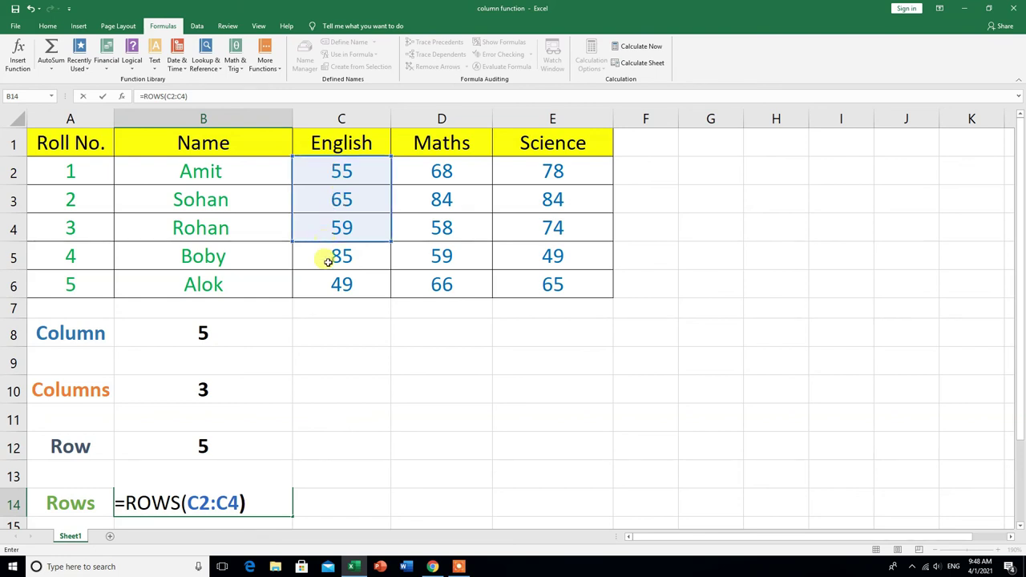
key(Return)
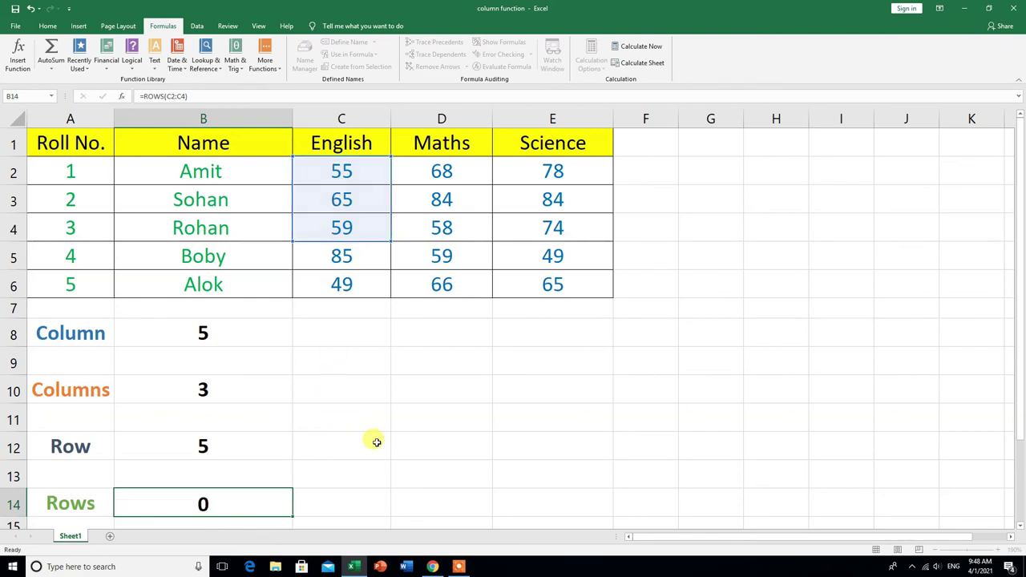